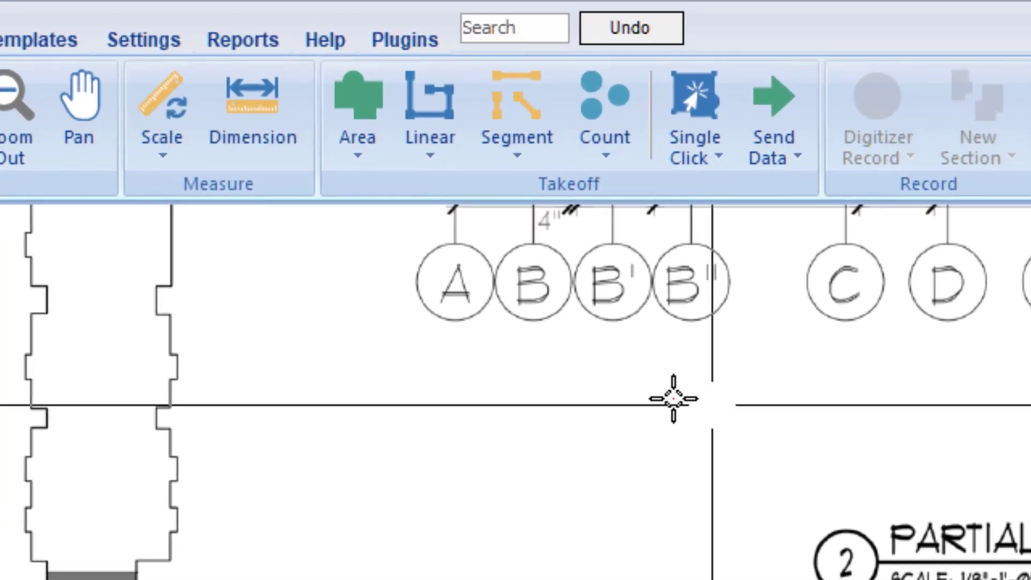
# Start a Joist Tool takeoff named 2ND LEVEL FLOOR JOISTS with the joist type J1 9 1/2" TJI 110
pyautogui.click(349, 157)
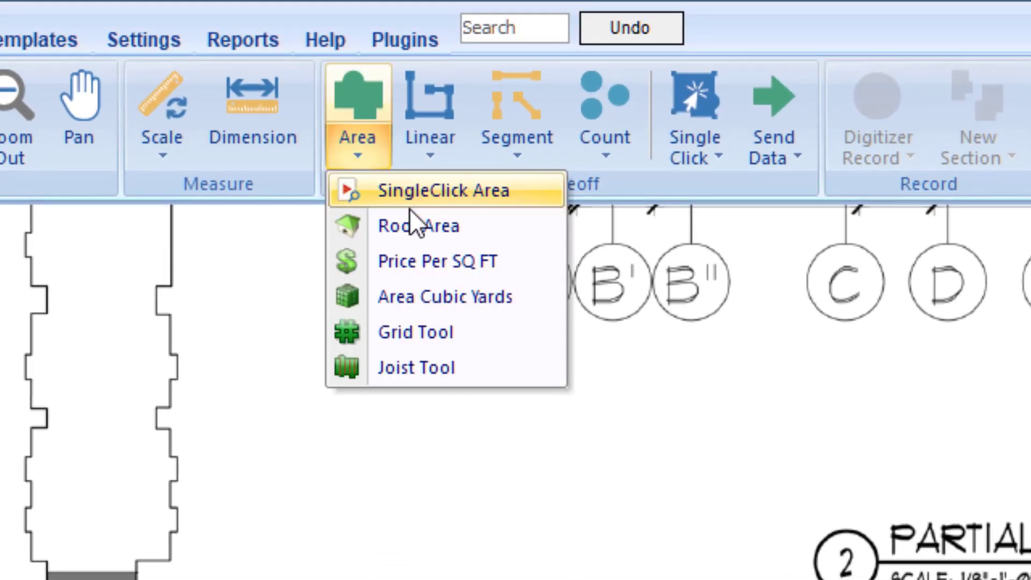
pyautogui.click(466, 366)
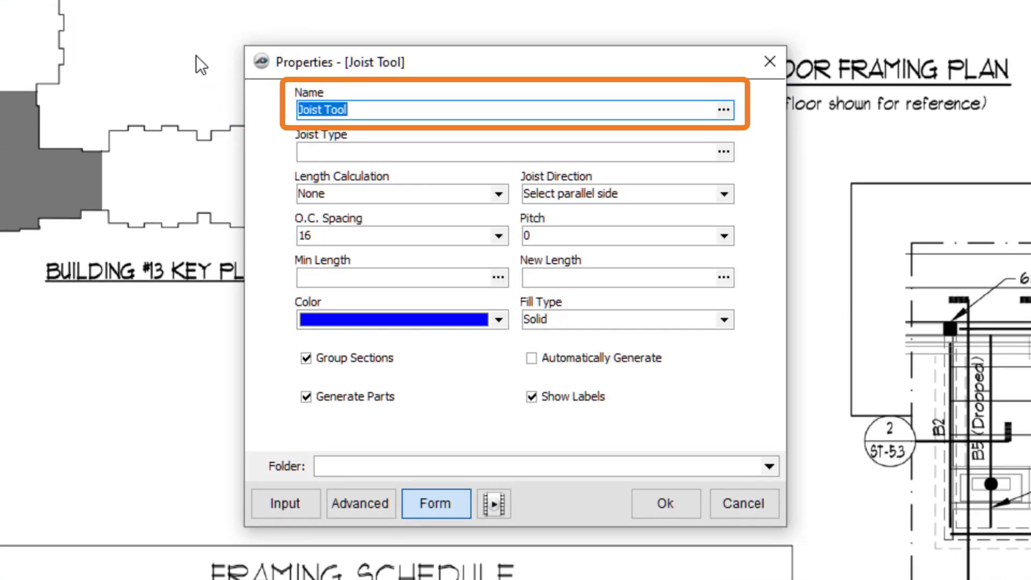
pyautogui.write('2ND L')
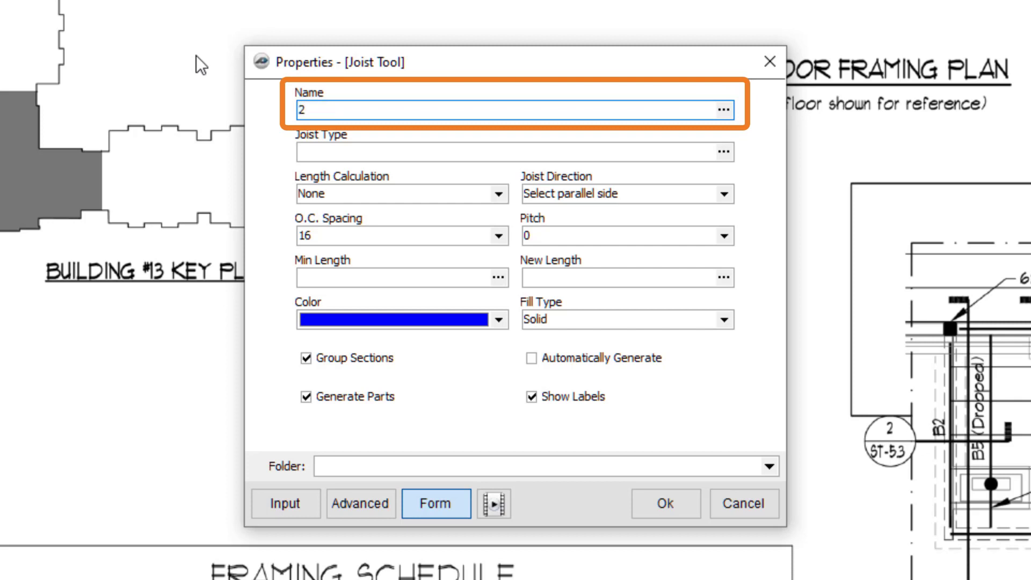
pyautogui.write('EVEL FLOOR JOISTS')
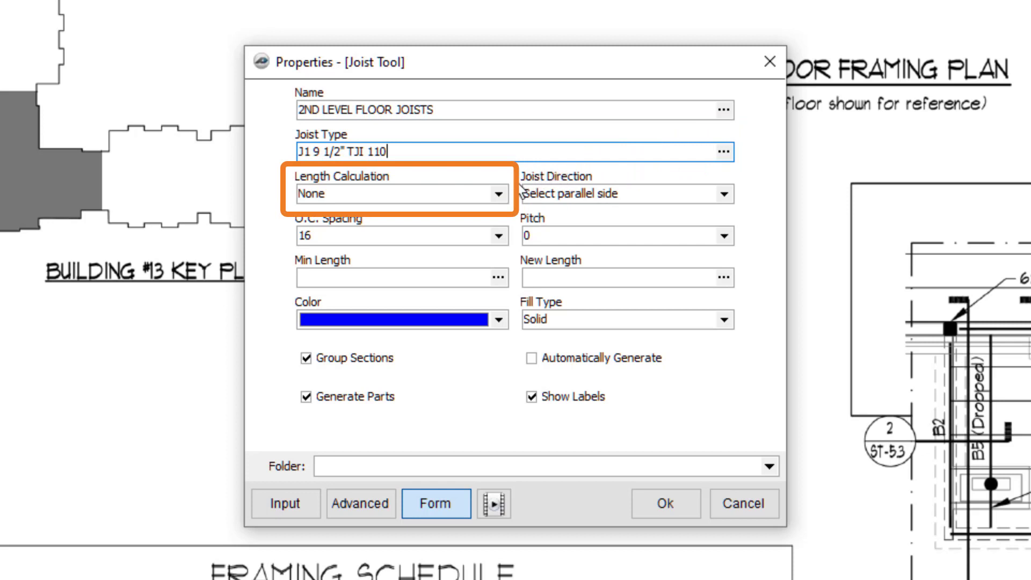
# Set the joist length calculation to Nearest Foot and the joist direction to Select parallel side
pyautogui.click(504, 194)
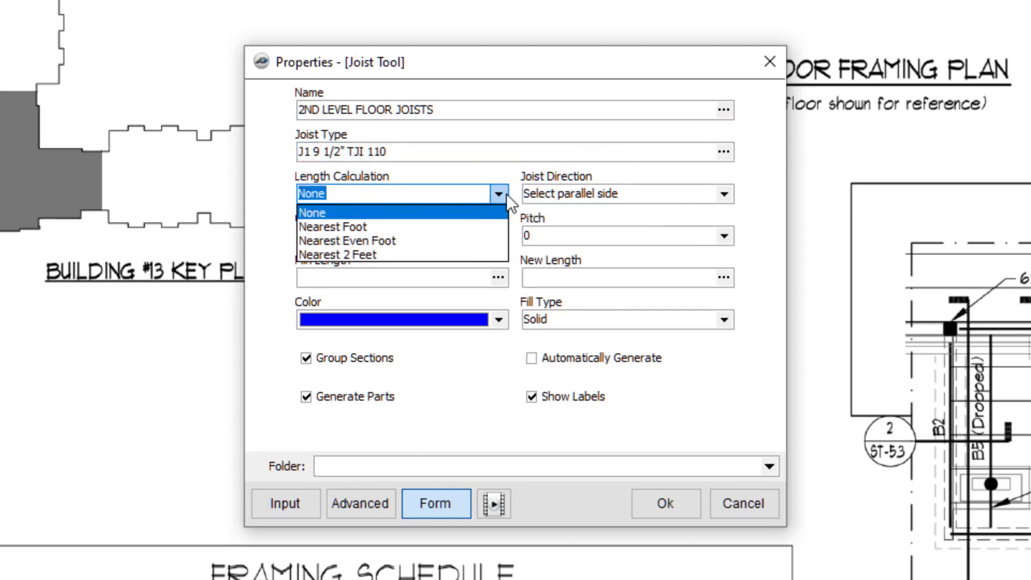
pyautogui.click(489, 231)
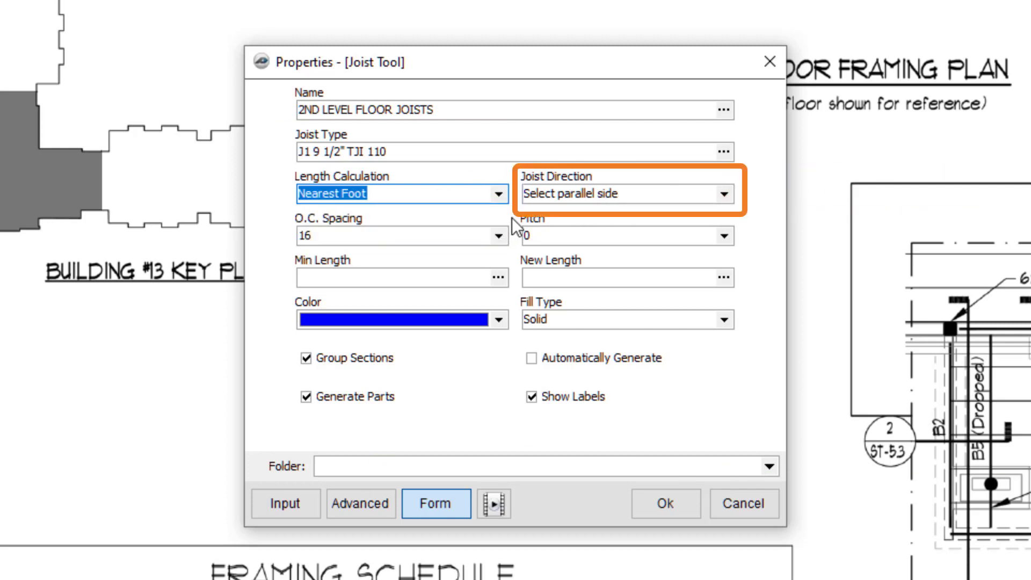
pyautogui.click(724, 194)
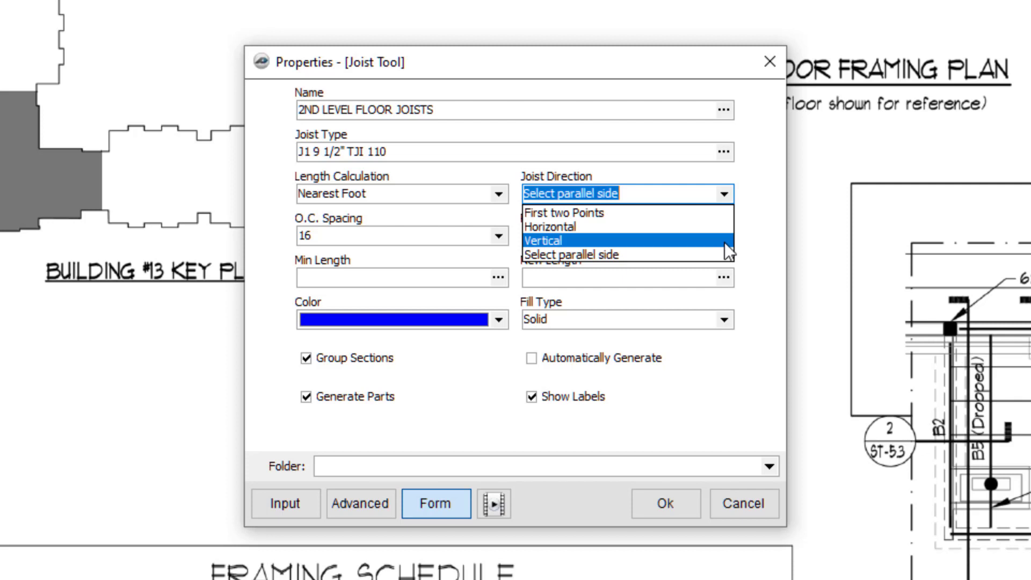
pyautogui.click(707, 251)
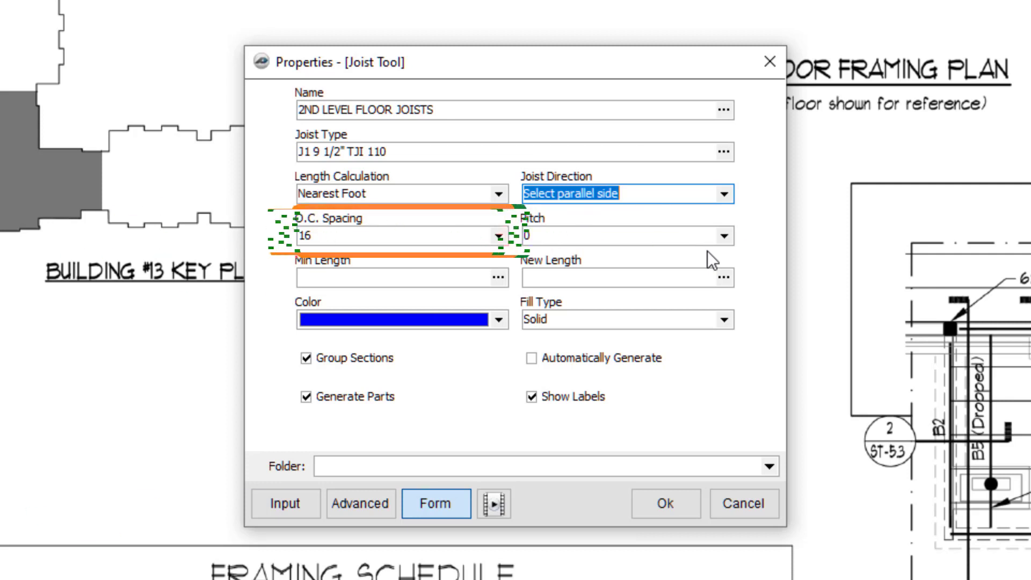
# Use an O.C. spacing of 16 and a pitch of 0, and accept the joist properties
pyautogui.click(497, 230)
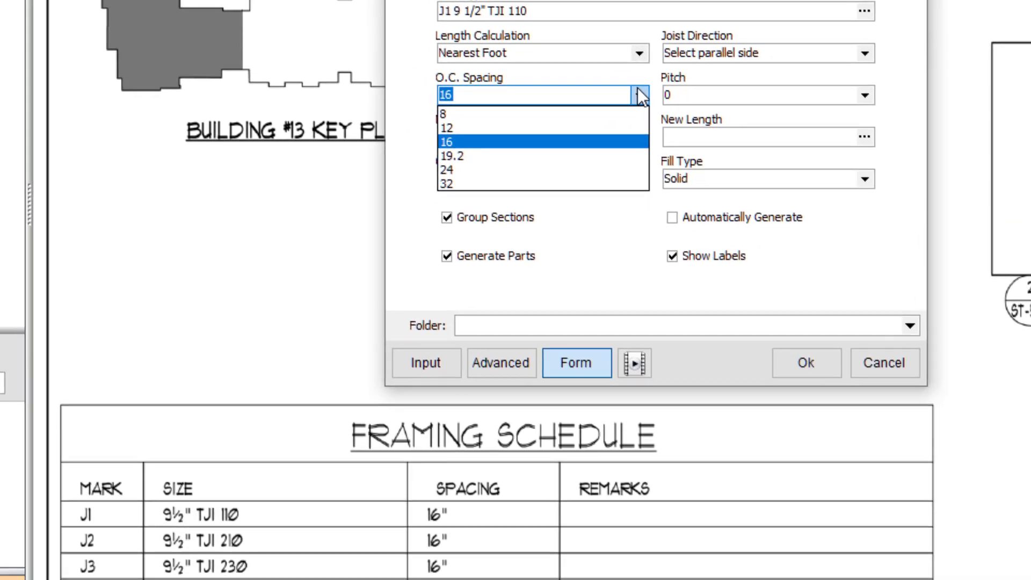
pyautogui.click(605, 119)
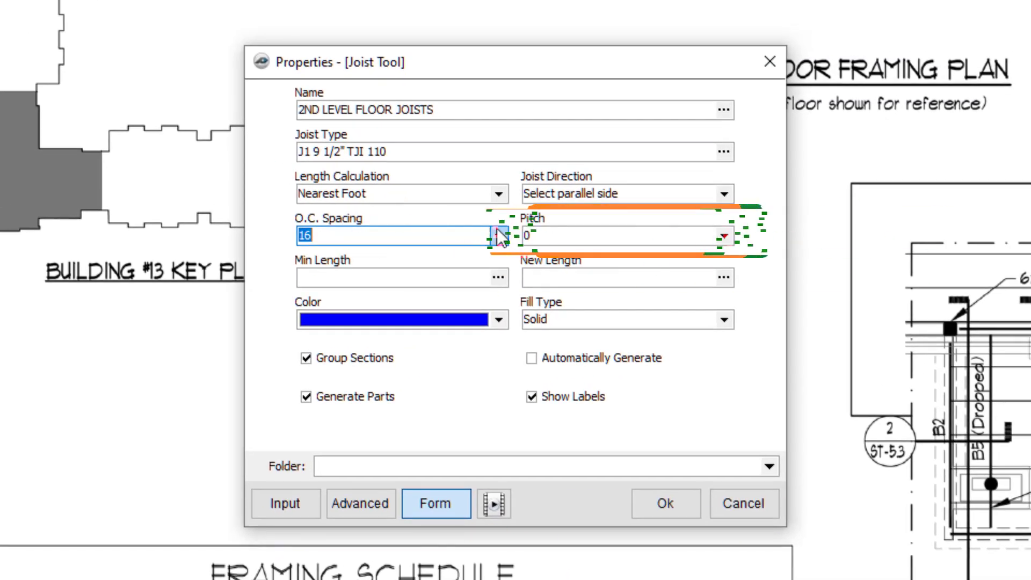
pyautogui.click(724, 235)
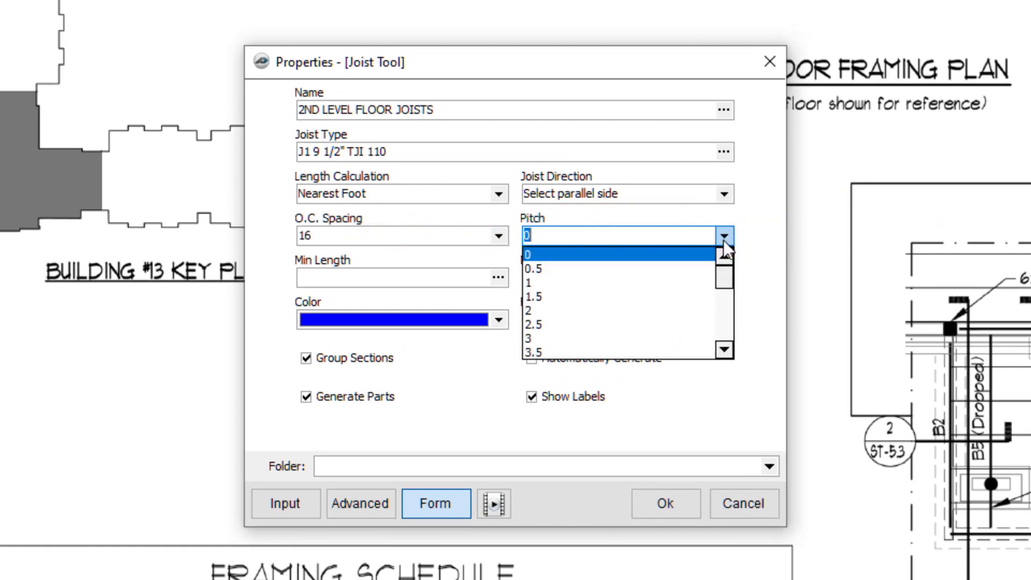
pyautogui.moveTo(724, 275); pyautogui.dragTo(727, 334)
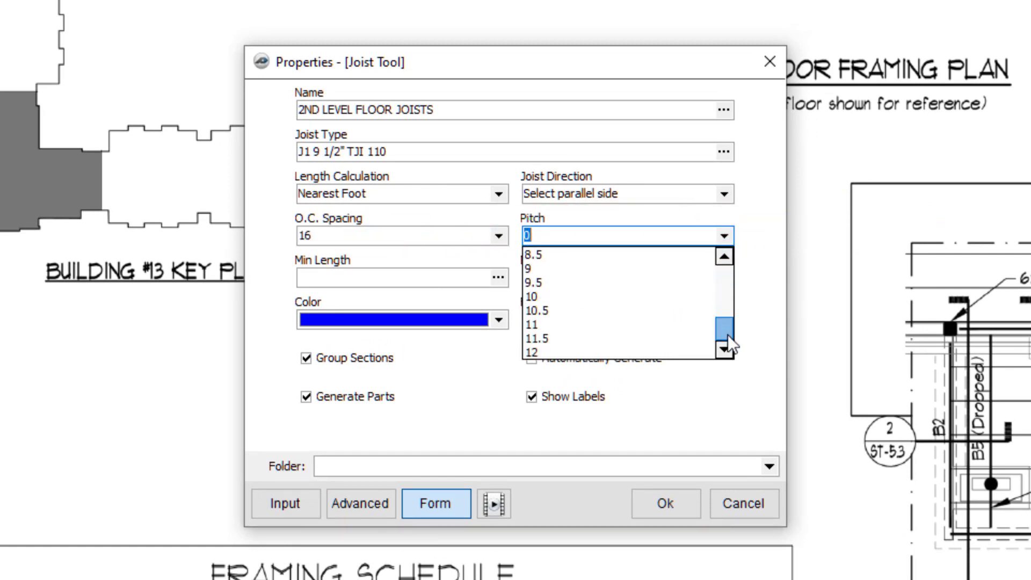
pyautogui.click(758, 263)
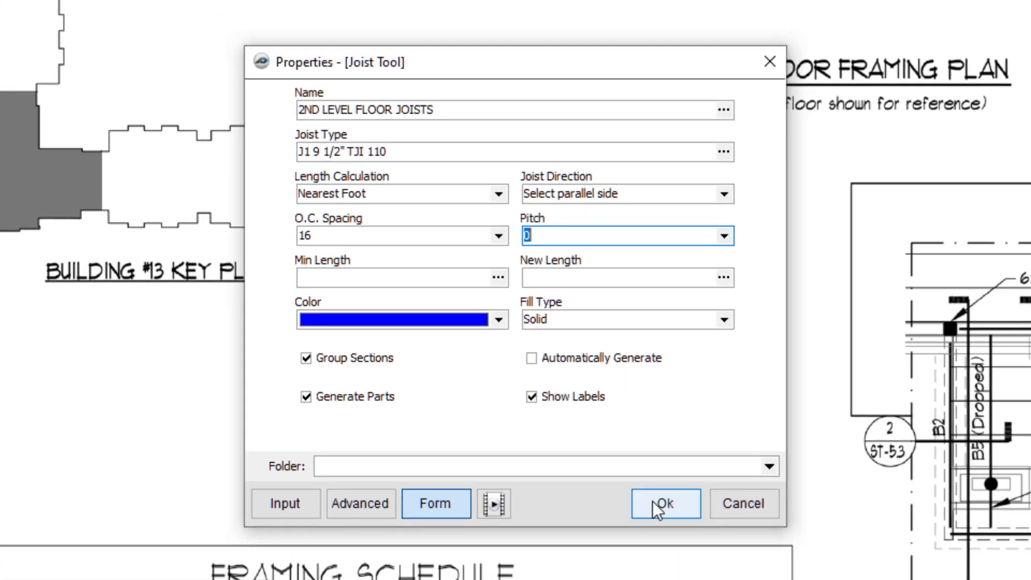
pyautogui.click(652, 502)
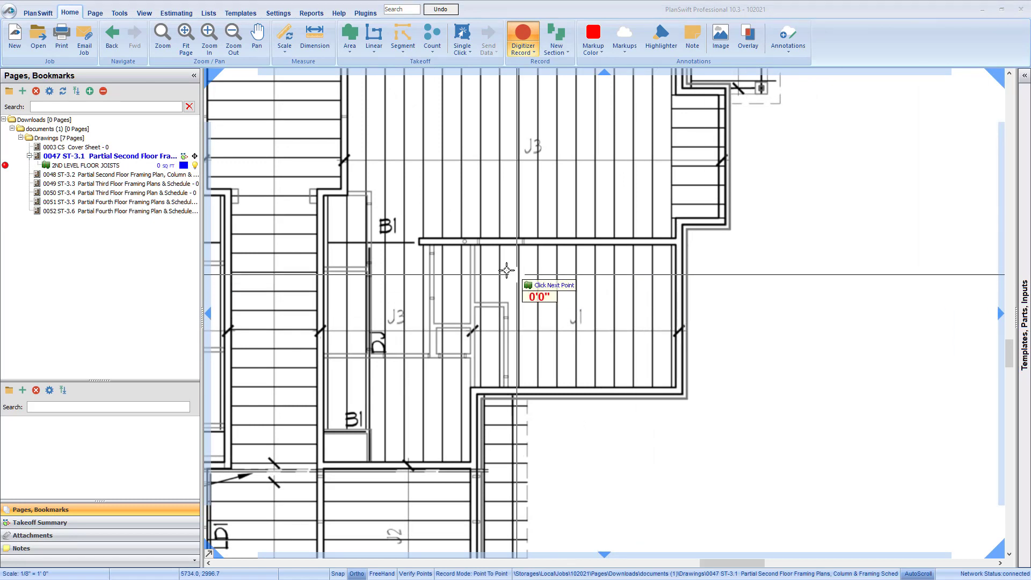
# Outline the rectangular J1 framing bay on the plan as a joist area of about 156 sq ft
pyautogui.click(471, 240)
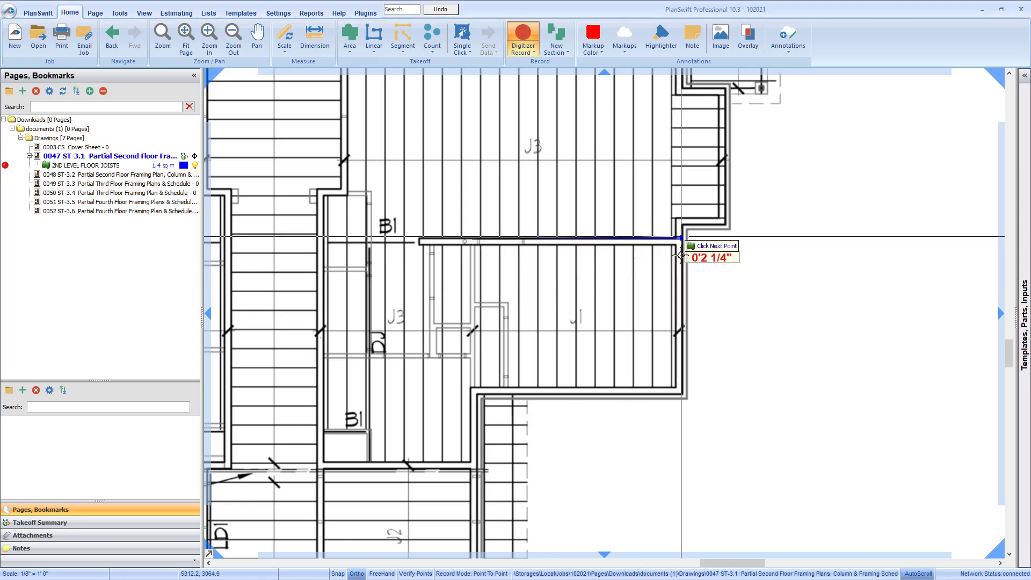
pyautogui.click(680, 240)
pyautogui.click(681, 392)
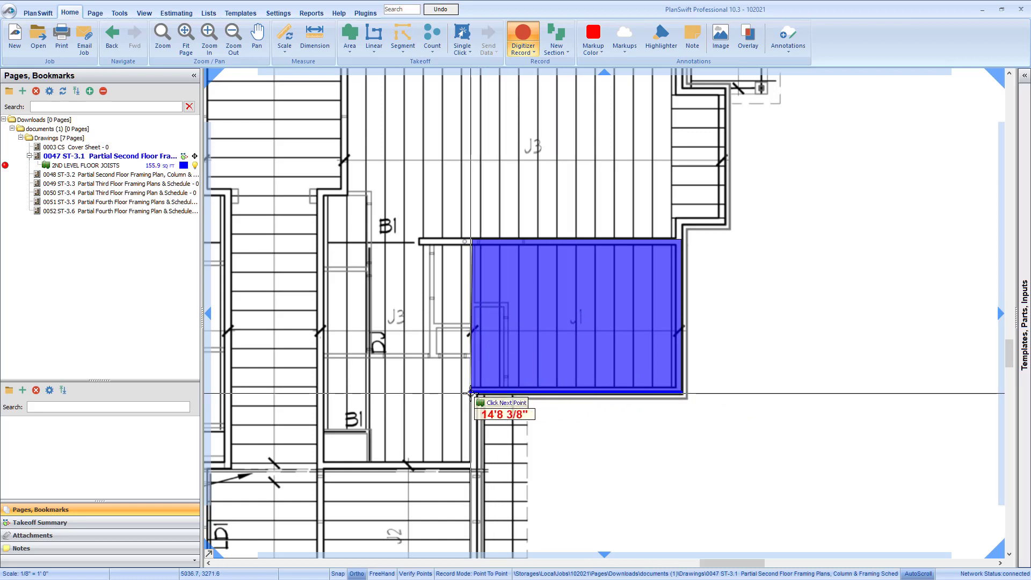
pyautogui.doubleClick(471, 394)
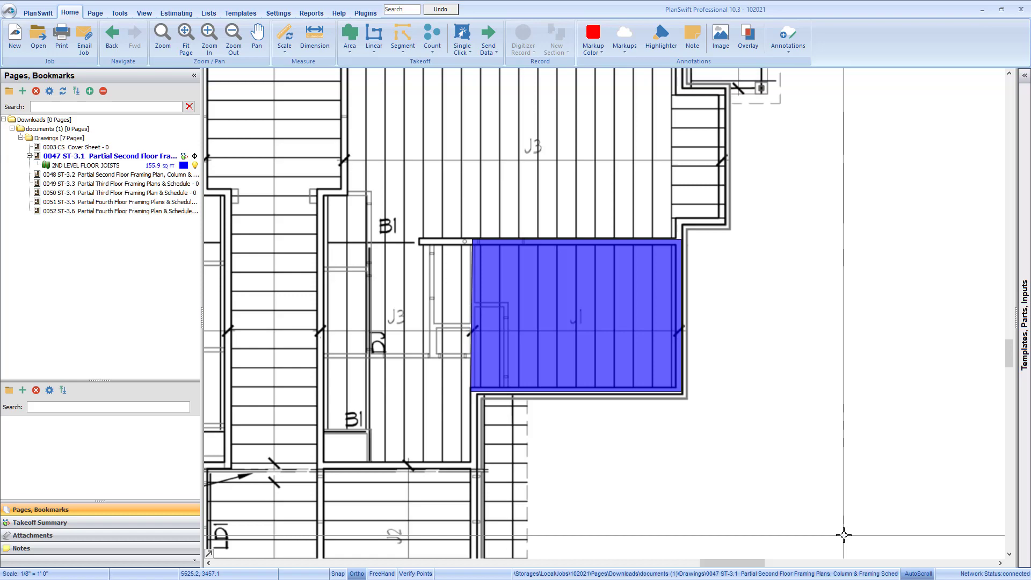
# Draw joists across the J1 area using vertical direction lines that cross it near its left edge
pyautogui.click(632, 361)
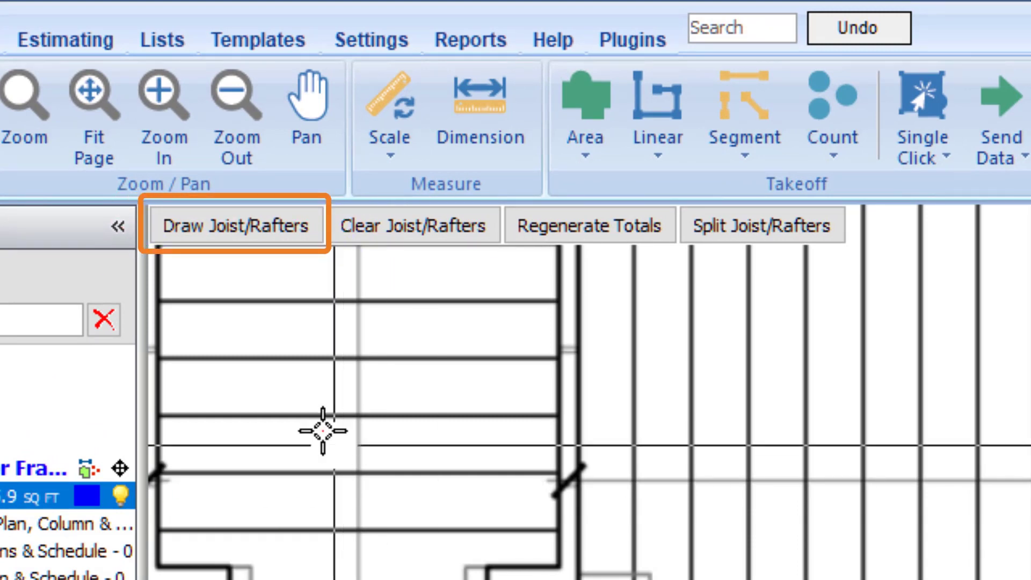
pyautogui.click(279, 234)
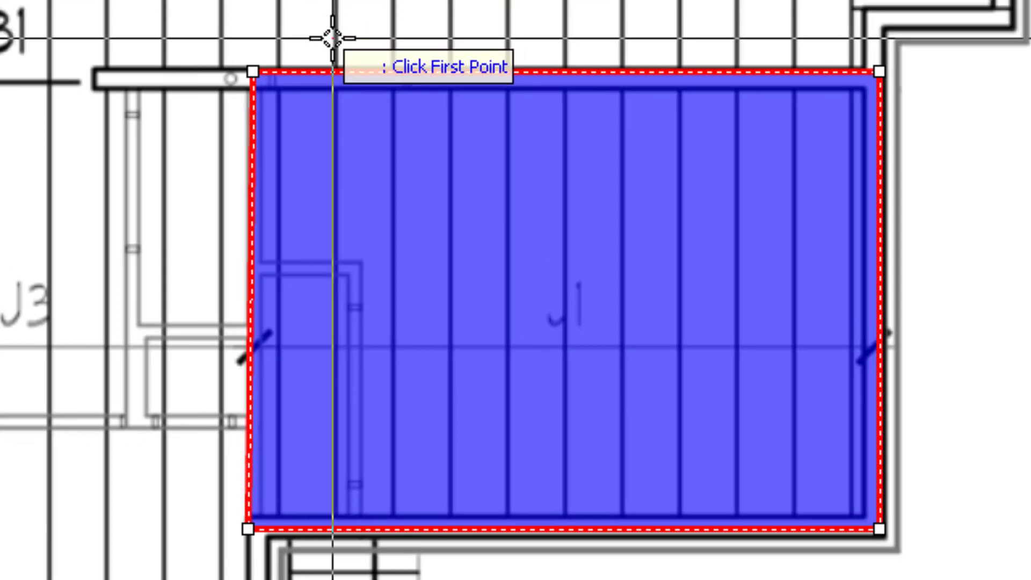
pyautogui.click(332, 39)
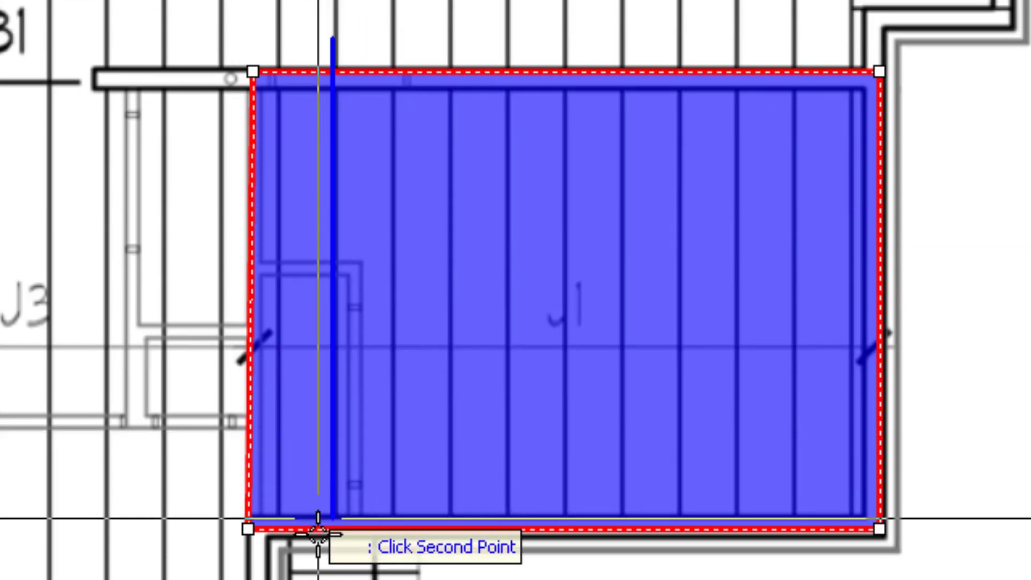
pyautogui.click(331, 571)
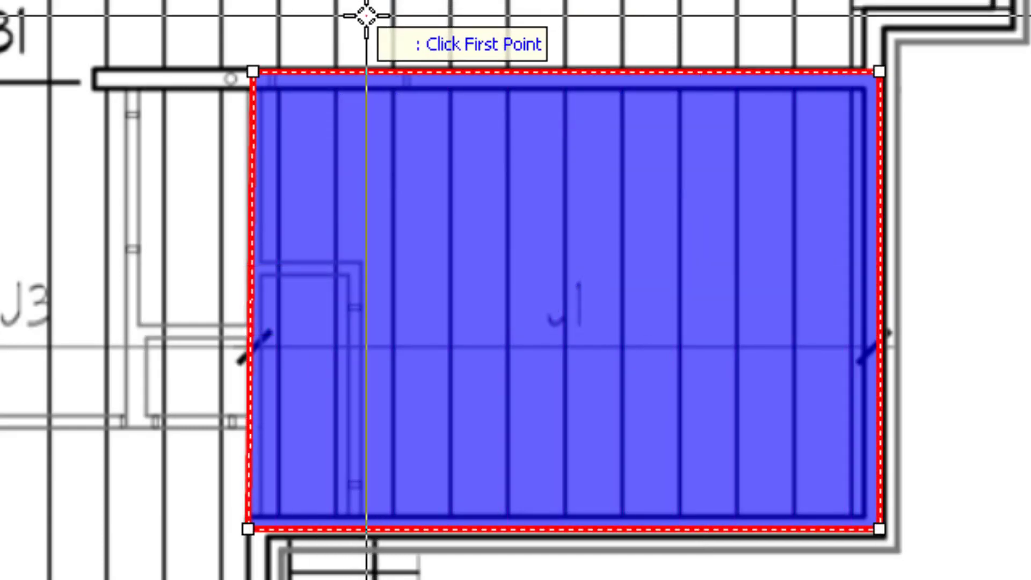
pyautogui.click(367, 16)
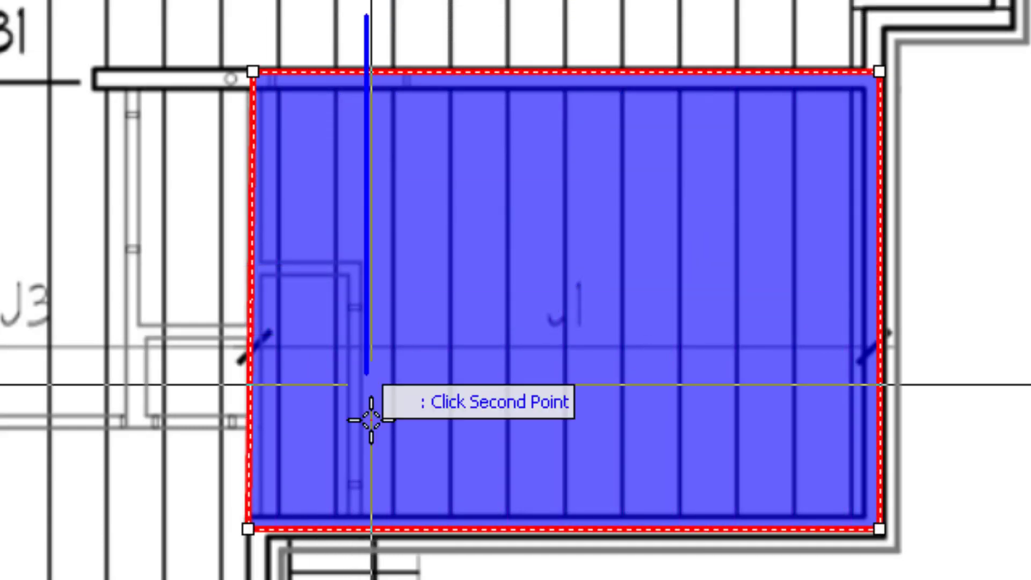
pyautogui.click(368, 575)
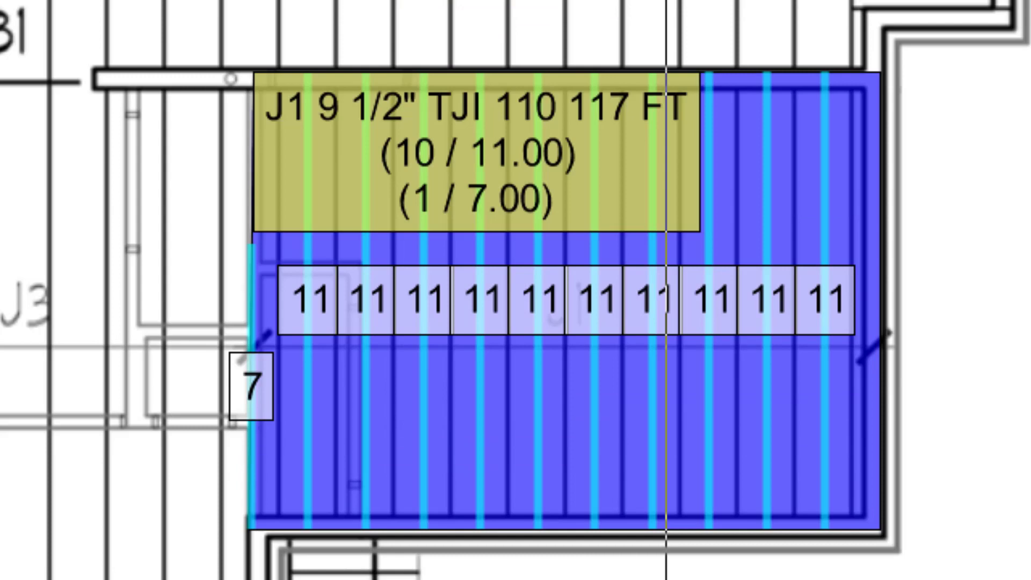
# Clear the generated joists from the J1 area
pyautogui.click(622, 488)
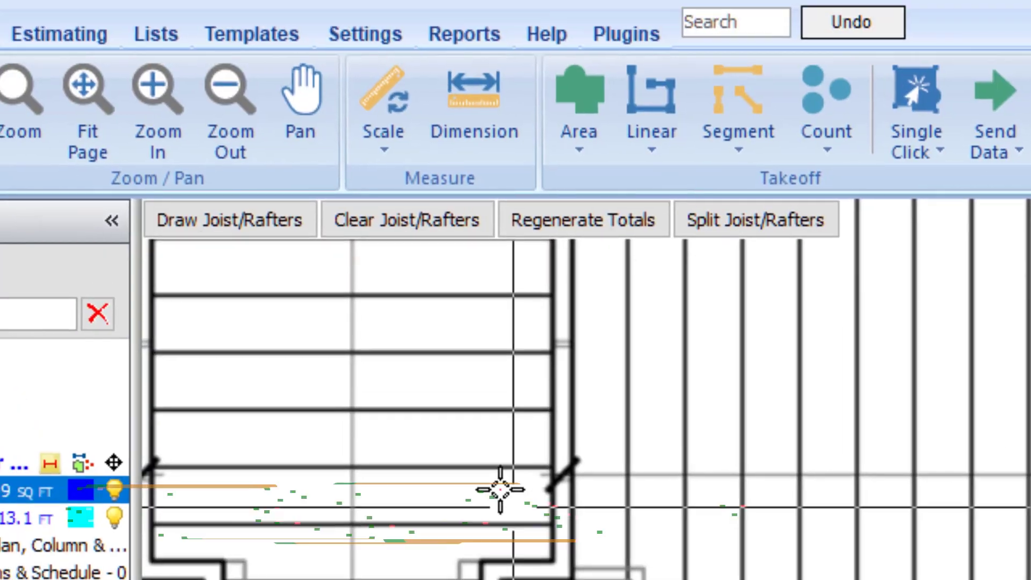
pyautogui.click(448, 228)
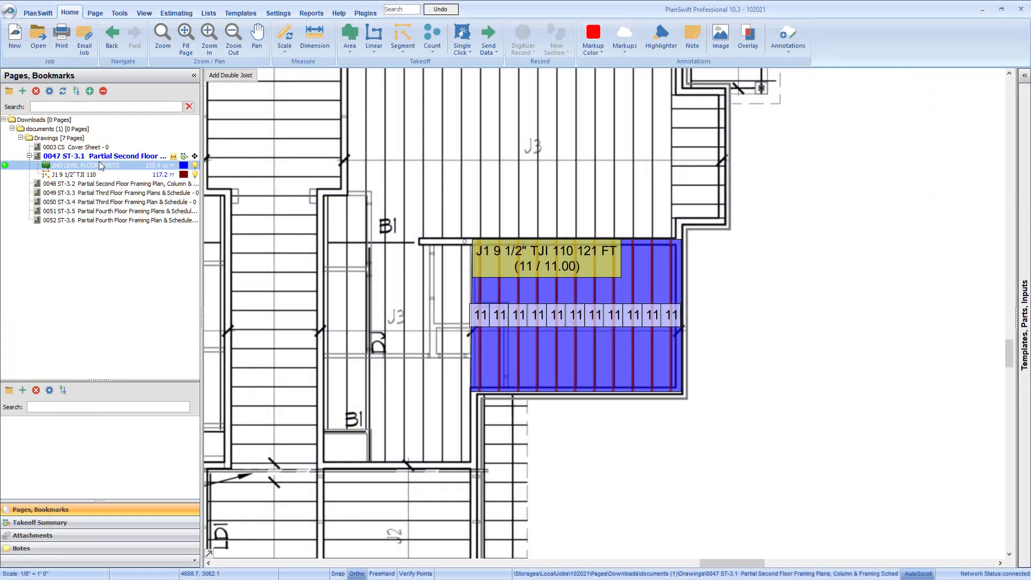
# Set the J1 joist area's length calculation to Nearest Even Foot and regenerate its totals
pyautogui.doubleClick(99, 165)
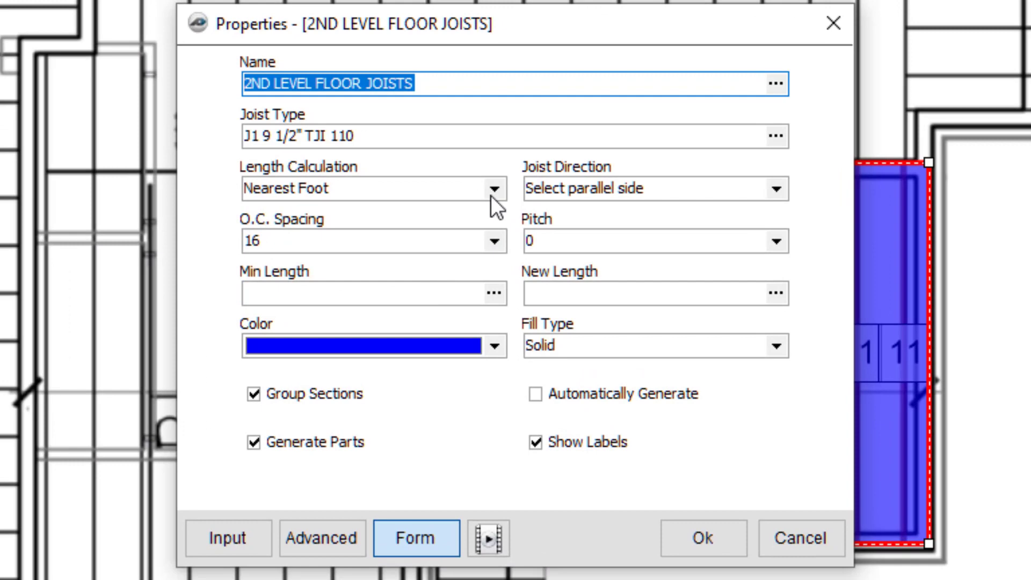
pyautogui.click(491, 192)
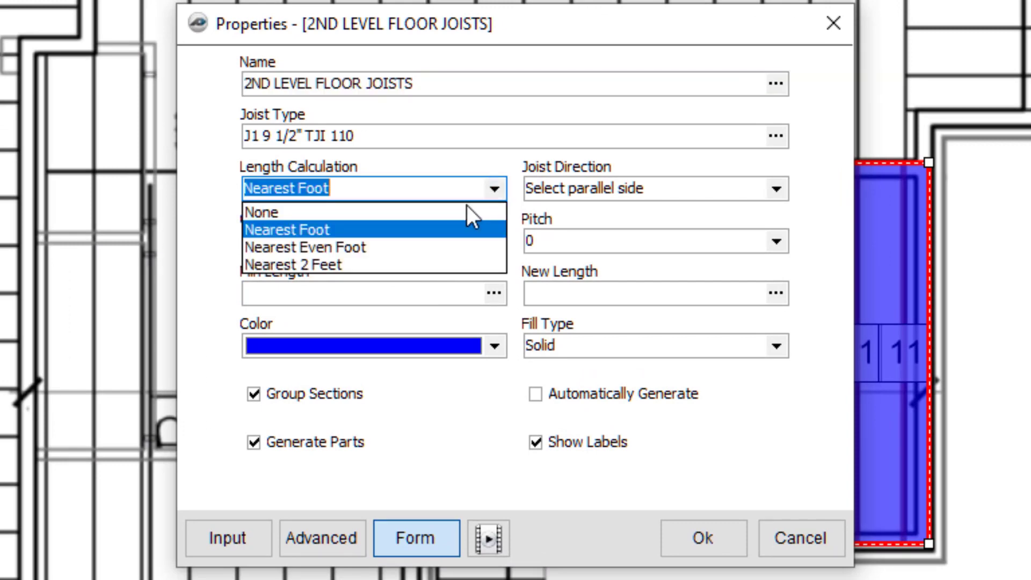
pyautogui.click(427, 244)
pyautogui.click(669, 534)
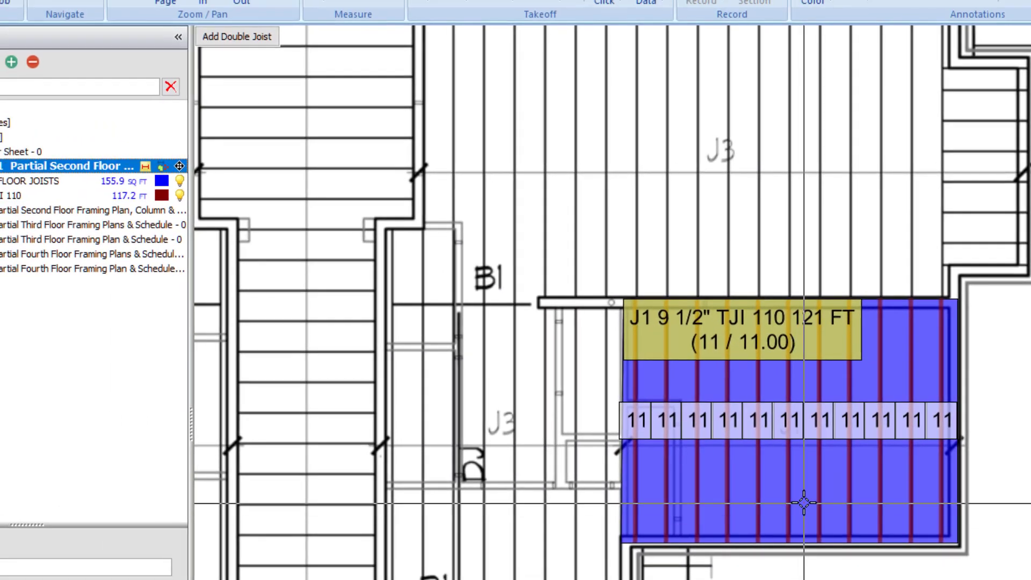
pyautogui.click(761, 494)
pyautogui.click(424, 40)
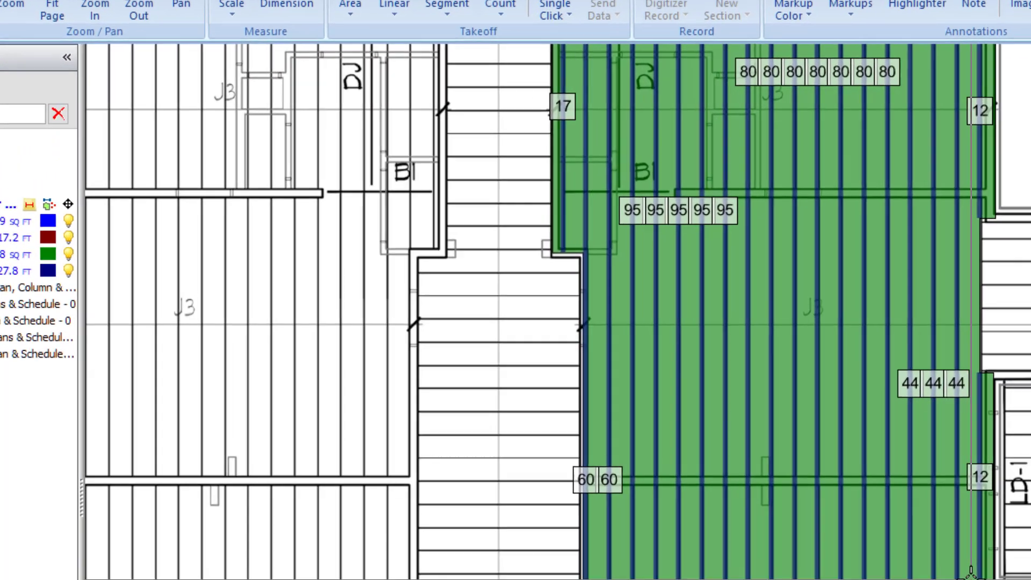
# Split the joists of the green J3 area along the horizontal wall line running toward LD-1
pyautogui.click(664, 355)
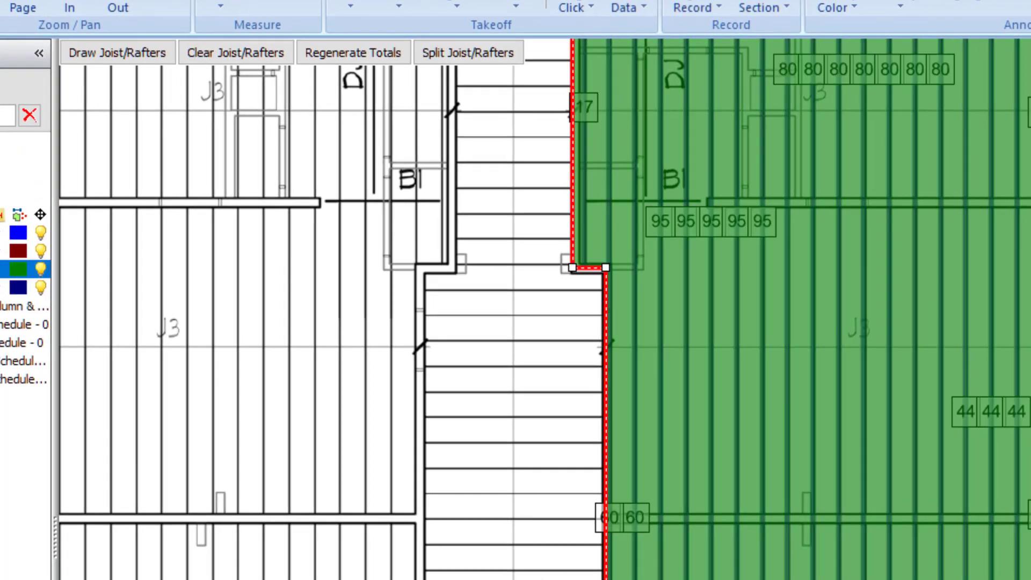
pyautogui.click(475, 58)
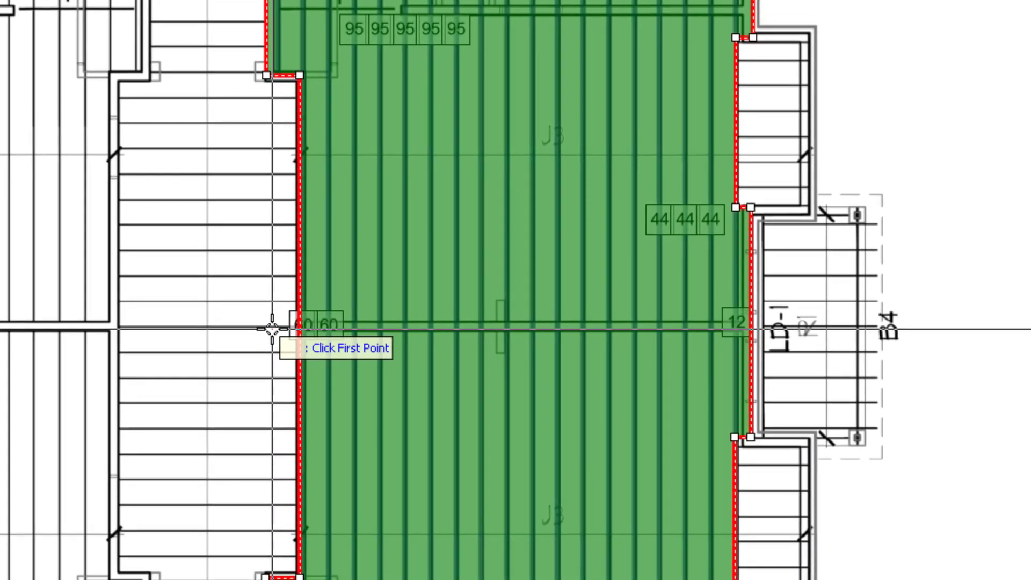
pyautogui.click(272, 328)
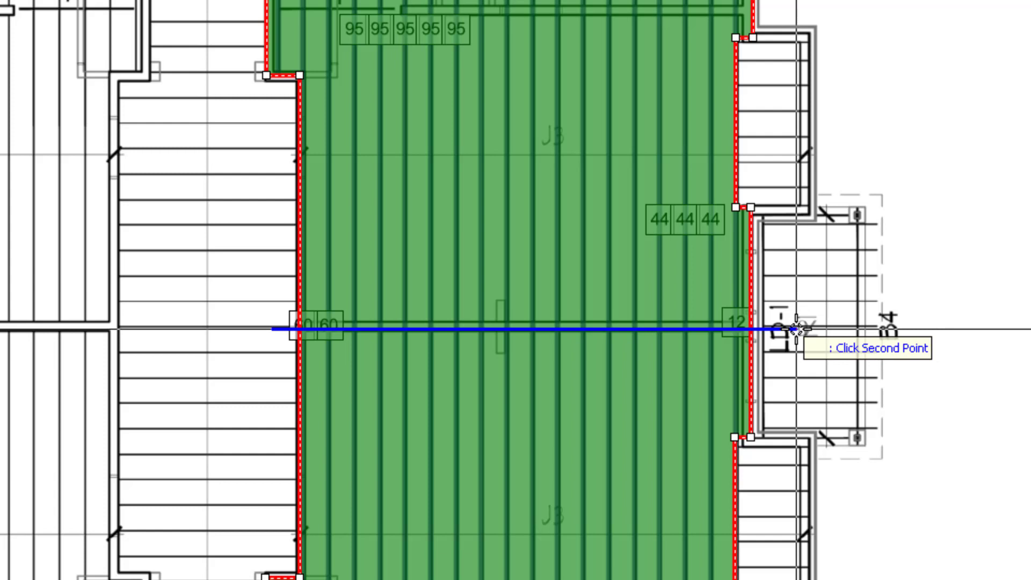
pyautogui.click(794, 346)
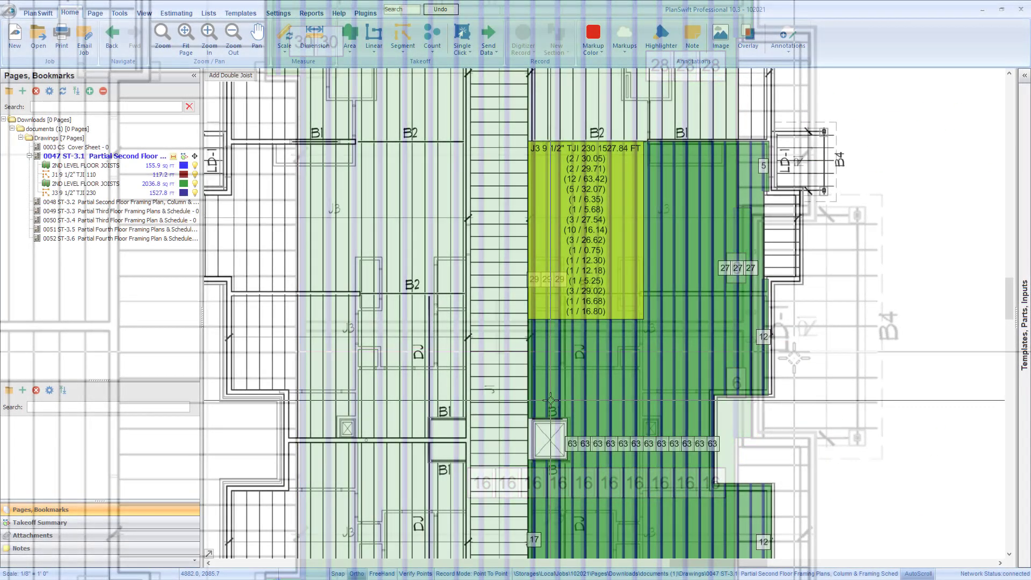
# Add a double joist to the J3 joist that runs along the wall between the B1 and DJ labels, above the boxed opening
pyautogui.scroll(5, 550, 400)
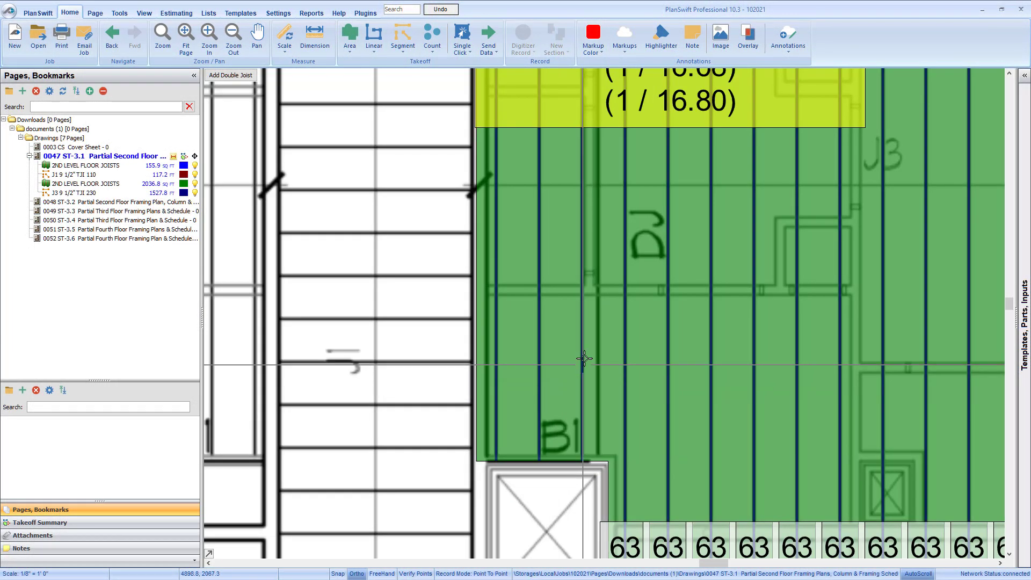
pyautogui.click(583, 349)
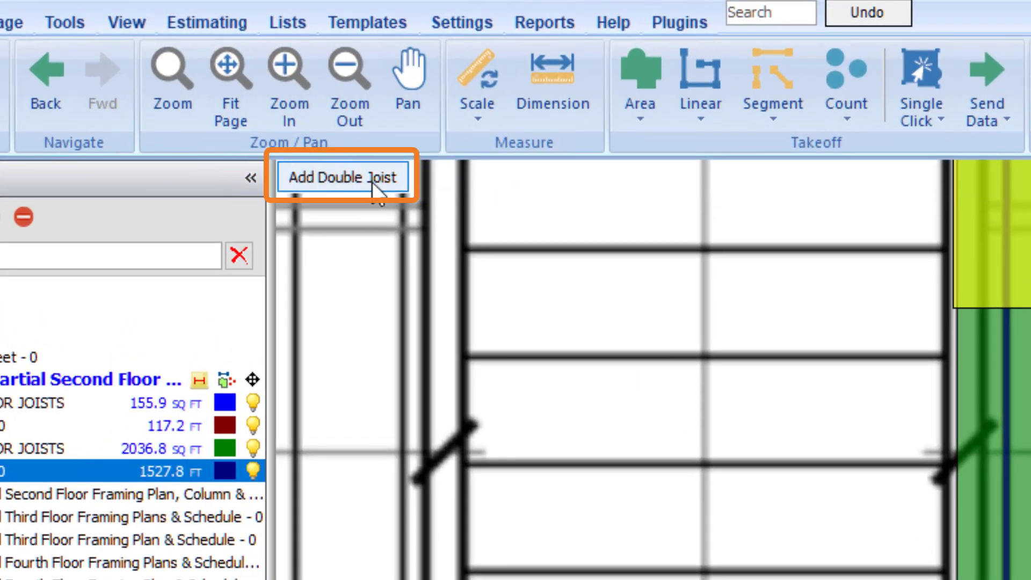
pyautogui.click(373, 181)
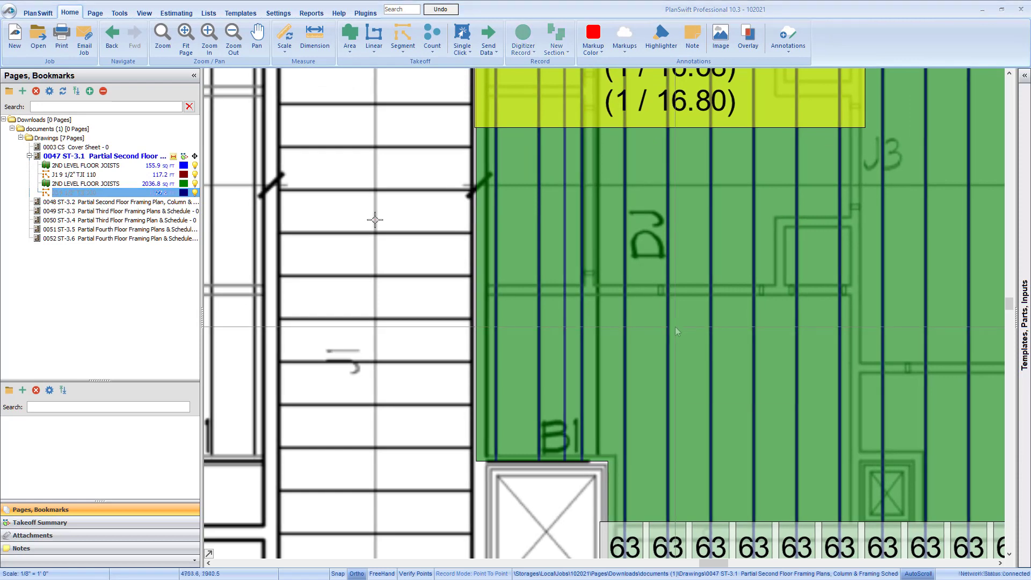
# Review the J3 9 1/2" TJI 230 joist quantities by length in the estimating list, under the green 2ND LEVEL FLOOR JOISTS item
pyautogui.moveTo(675, 326)
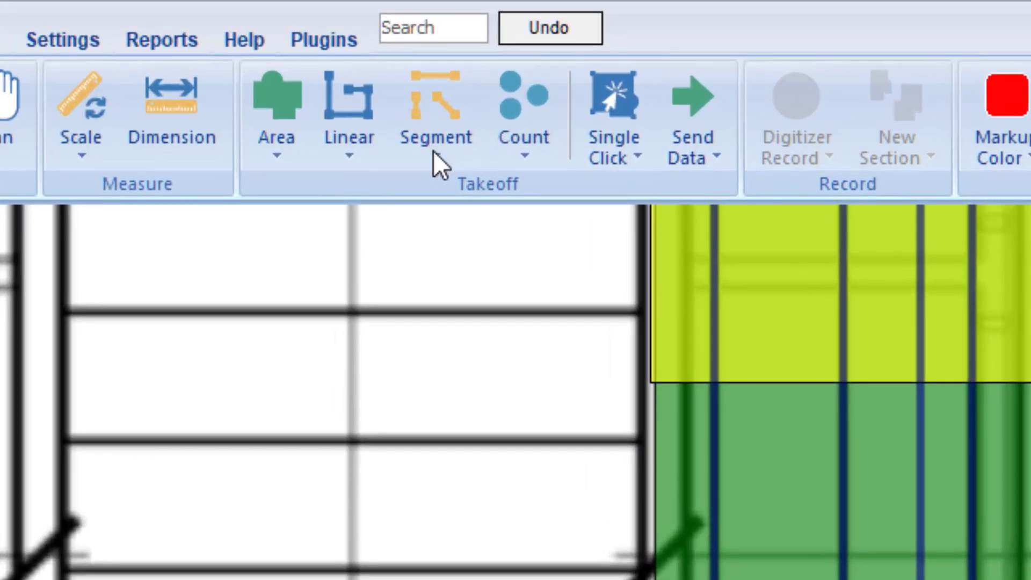
pyautogui.click(425, 138)
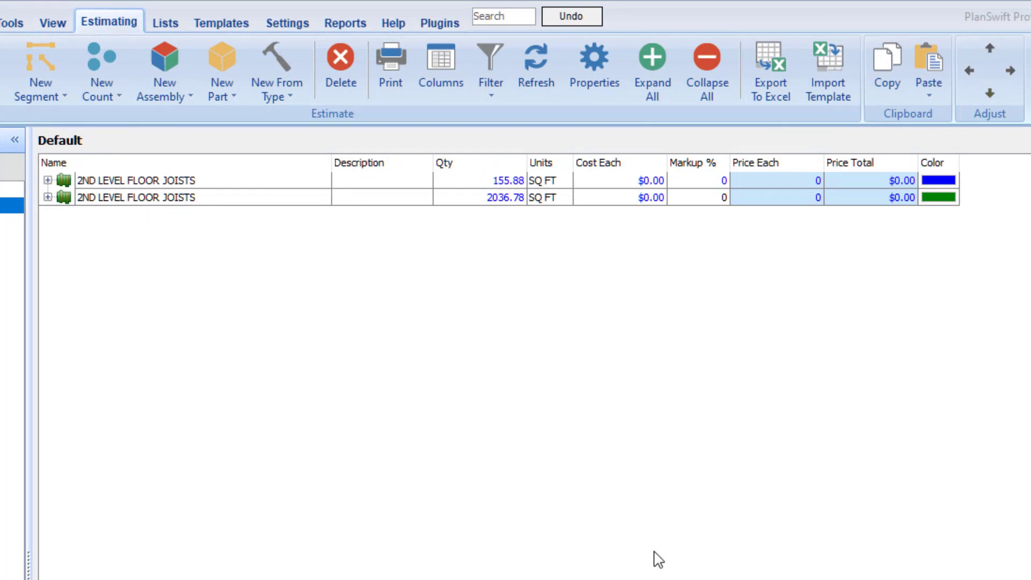
pyautogui.click(45, 204)
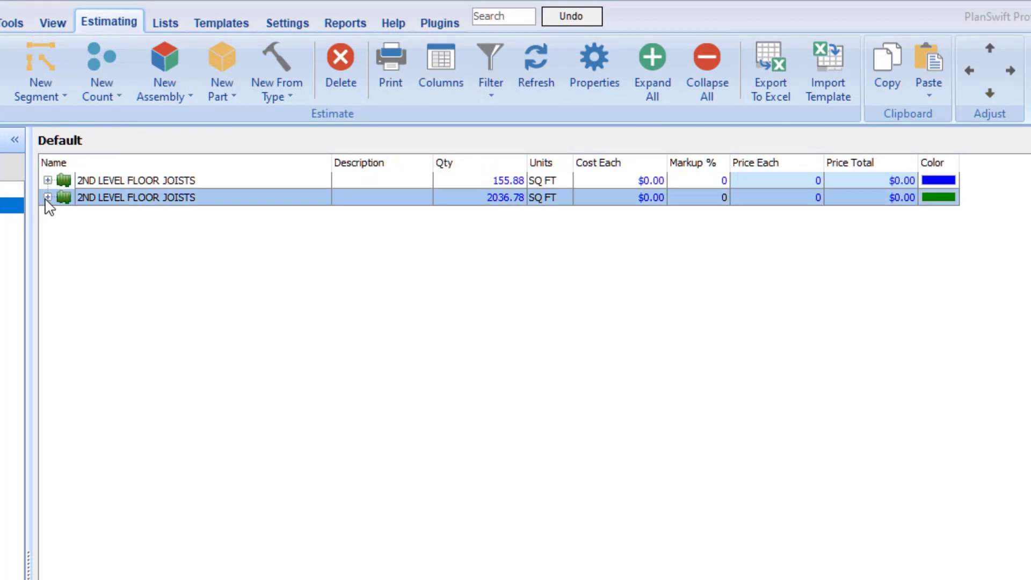
pyautogui.click(47, 197)
pyautogui.click(65, 214)
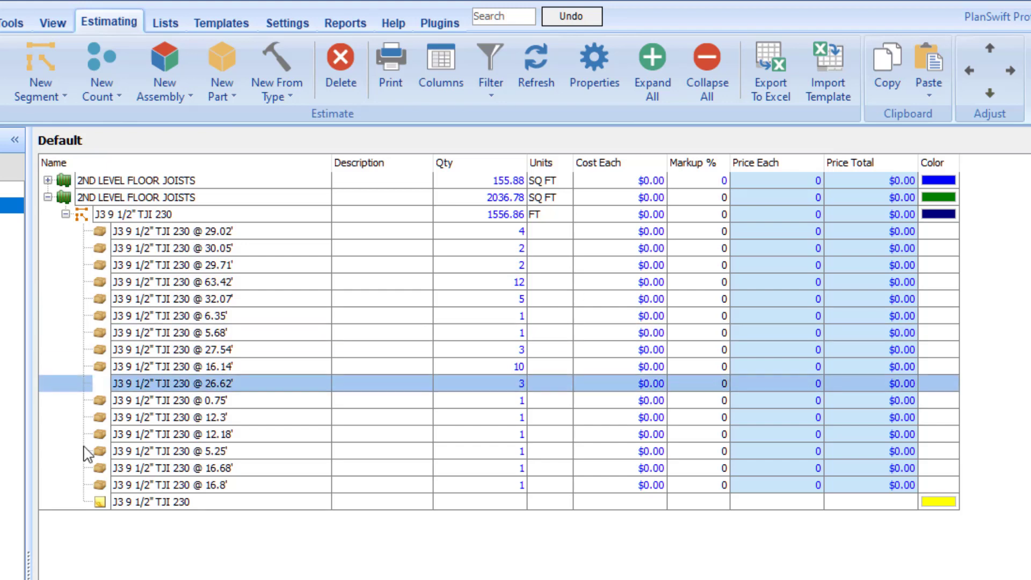
pyautogui.doubleClick(150, 515)
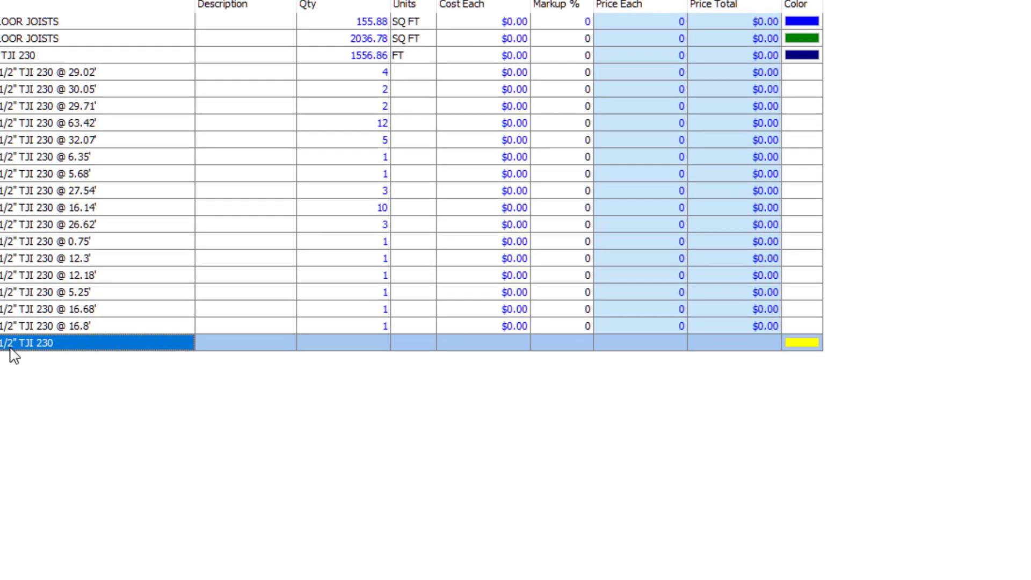